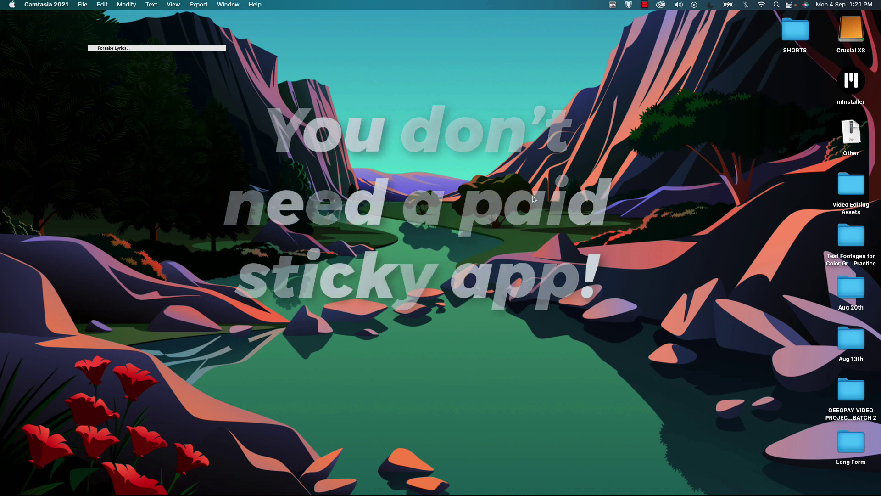
# - Check the Mac's version and hardware details in About This Mac, then dismiss it
pyautogui.click(12, 6)
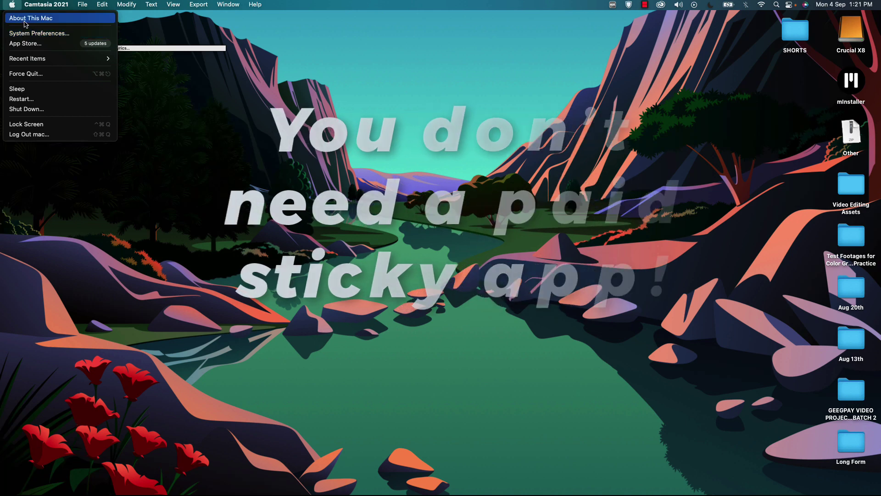
pyautogui.click(259, 68)
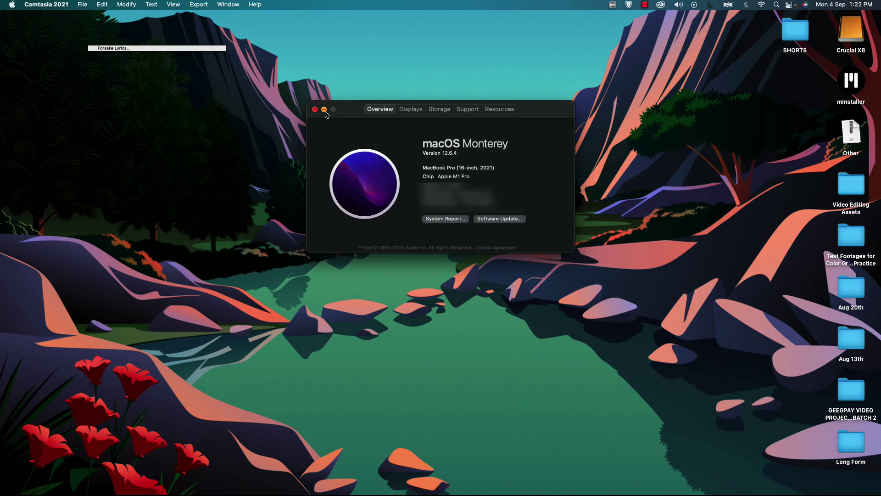
pyautogui.click(324, 109)
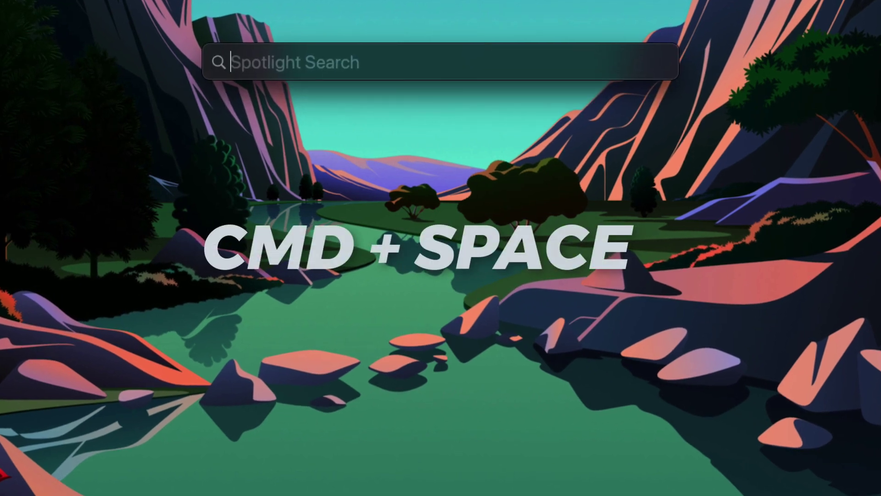
# - Launch Stickies via Spotlight with 'stick' and expand the Forsake Lyrics note to review the lyrics
pyautogui.write('stic')
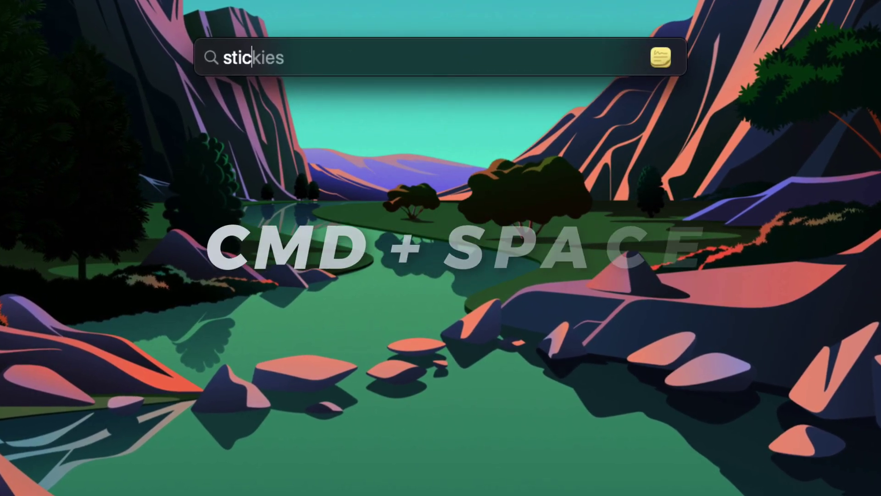
pyautogui.write('k')
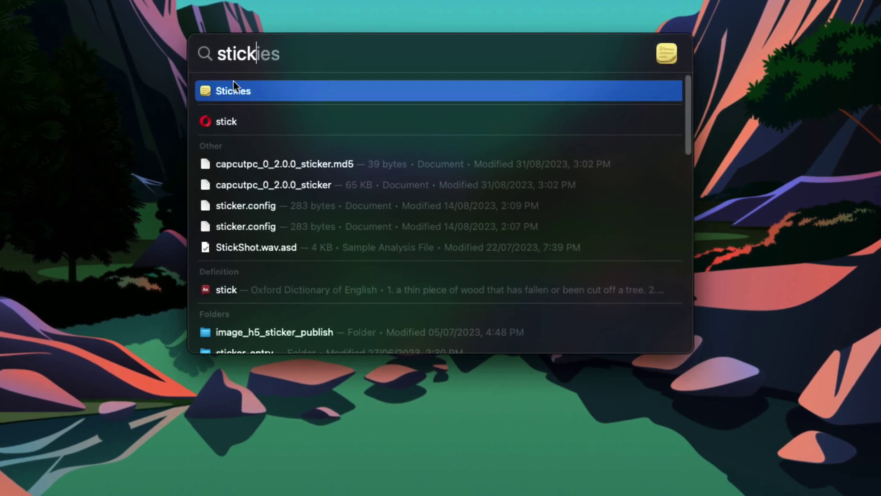
pyautogui.press('Return')
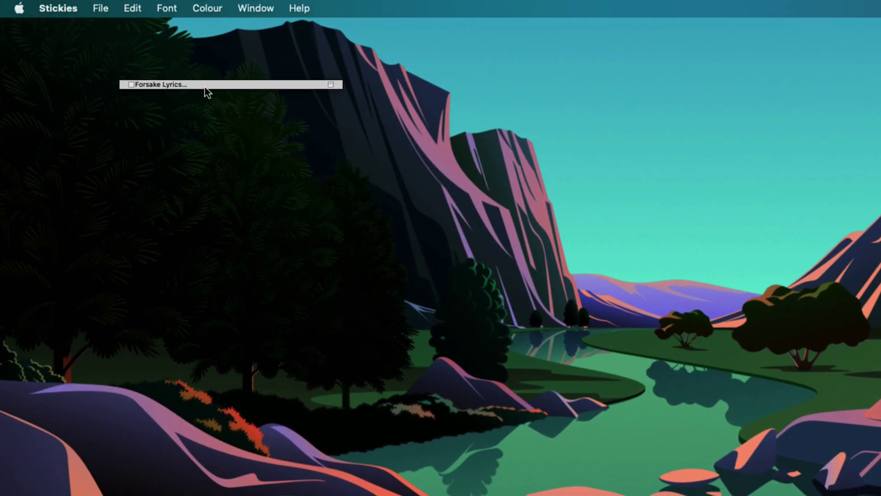
pyautogui.doubleClick(205, 85)
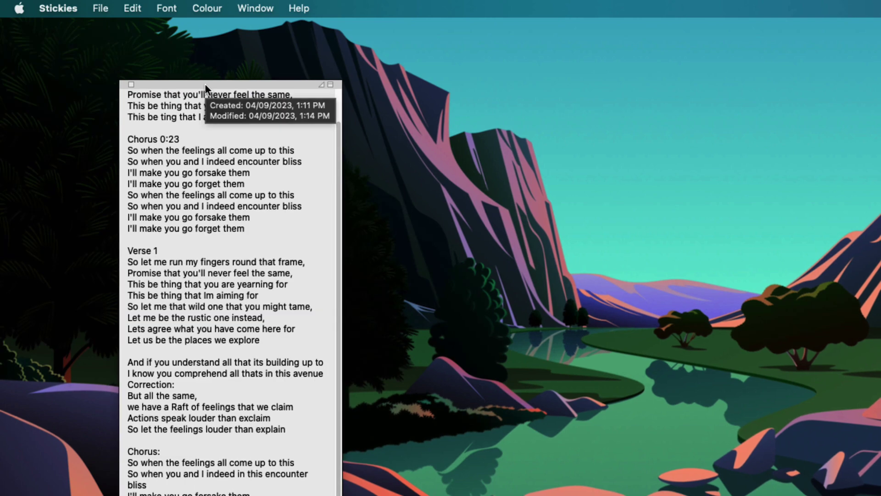
pyautogui.doubleClick(205, 84)
pyautogui.doubleClick(203, 83)
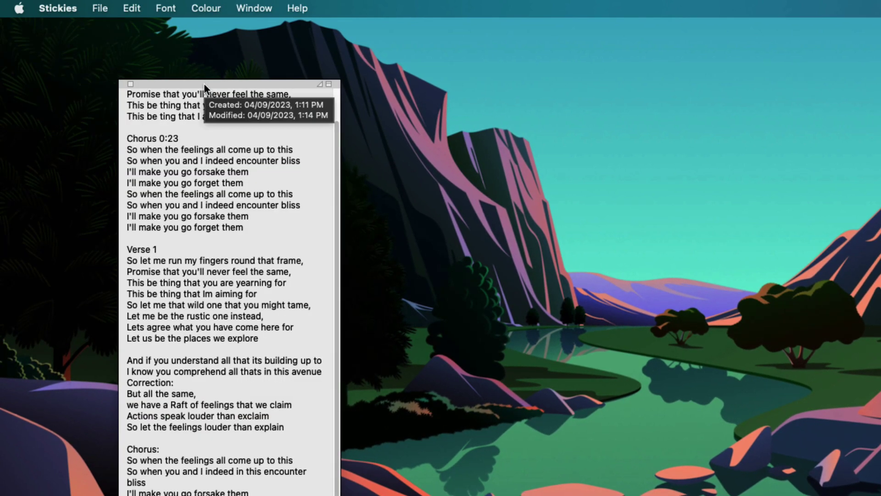
pyautogui.scroll(3, 208, 118)
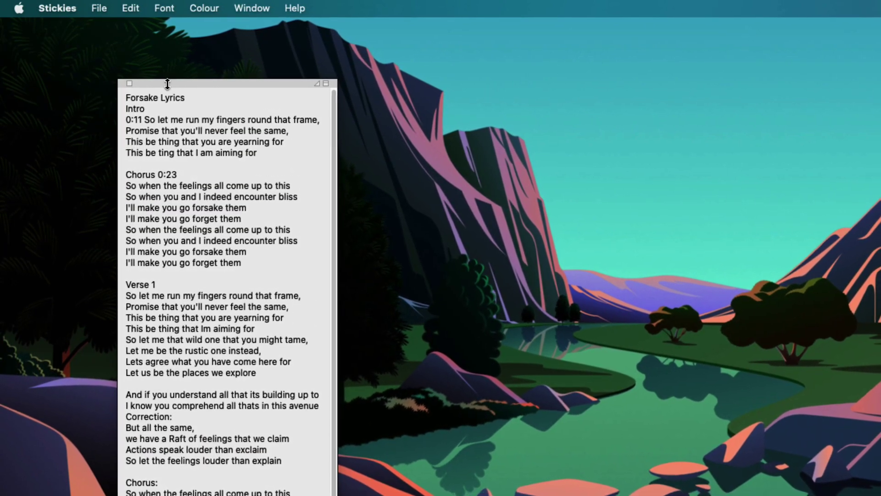
# - Select the Forsake Lyrics title line and collapse the note down to it
pyautogui.click(193, 98)
pyautogui.moveTo(192, 97); pyautogui.dragTo(123, 97)
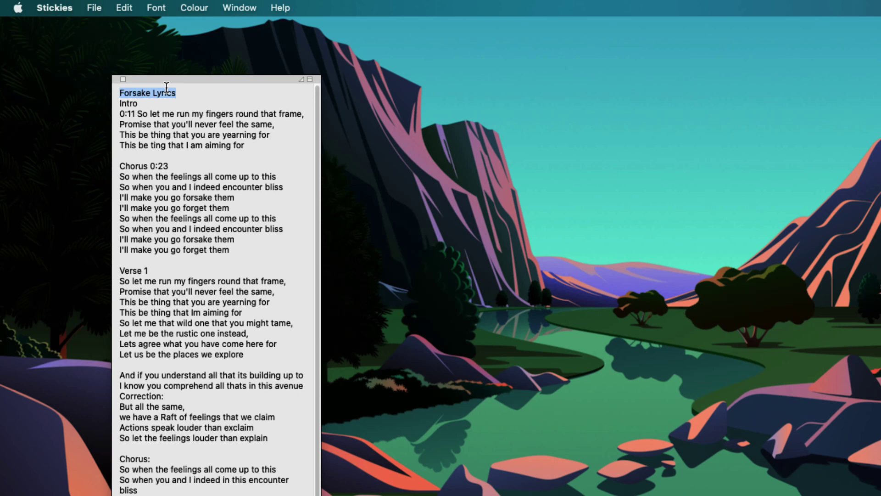
pyautogui.doubleClick(173, 79)
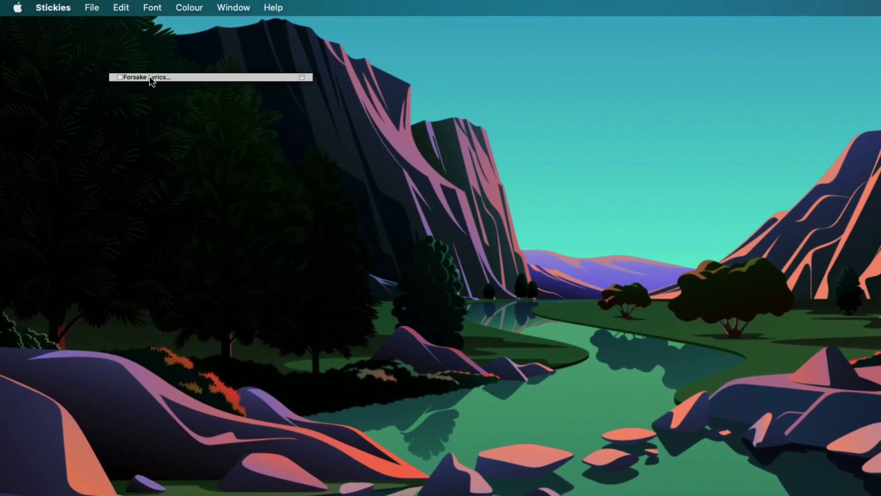
pyautogui.moveTo(172, 79)
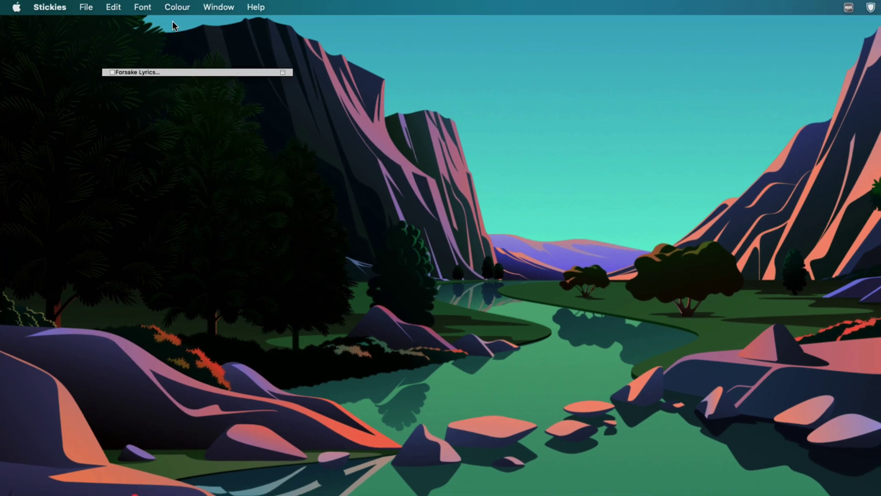
# - Turn the collapsed note yellow, then grey, and drag it lower down the screen
pyautogui.click(180, 7)
pyautogui.click(191, 26)
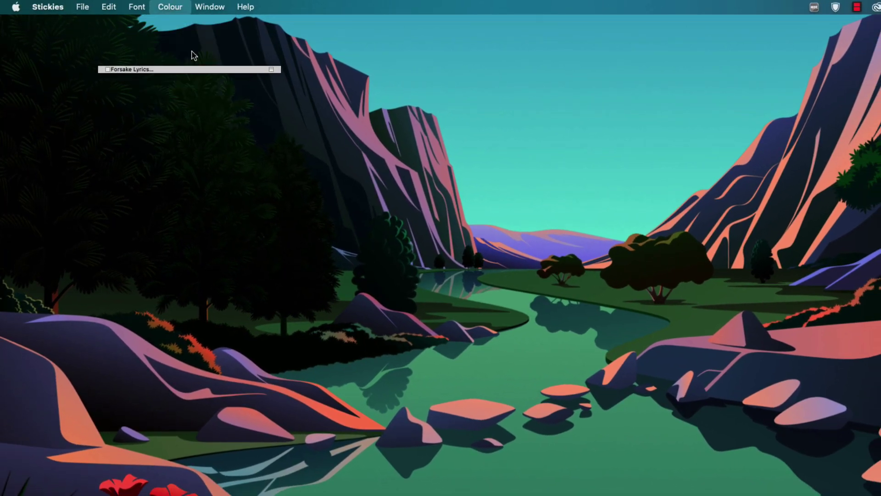
pyautogui.click(164, 7)
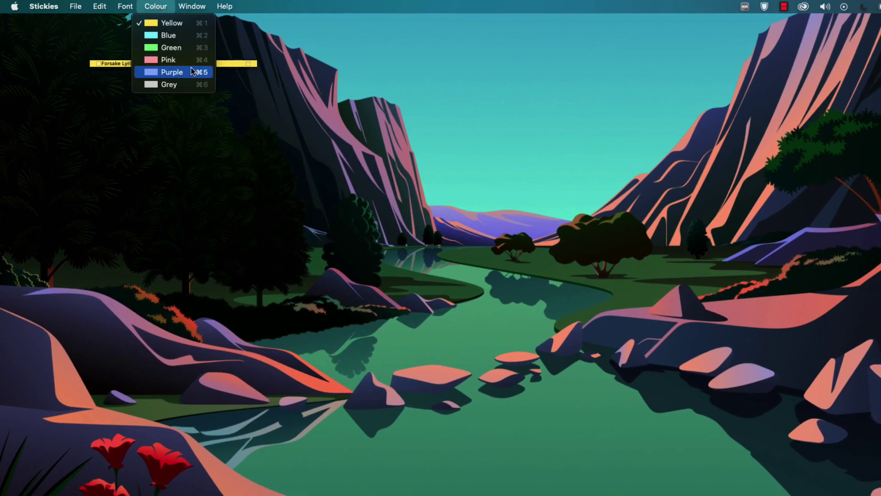
pyautogui.click(185, 83)
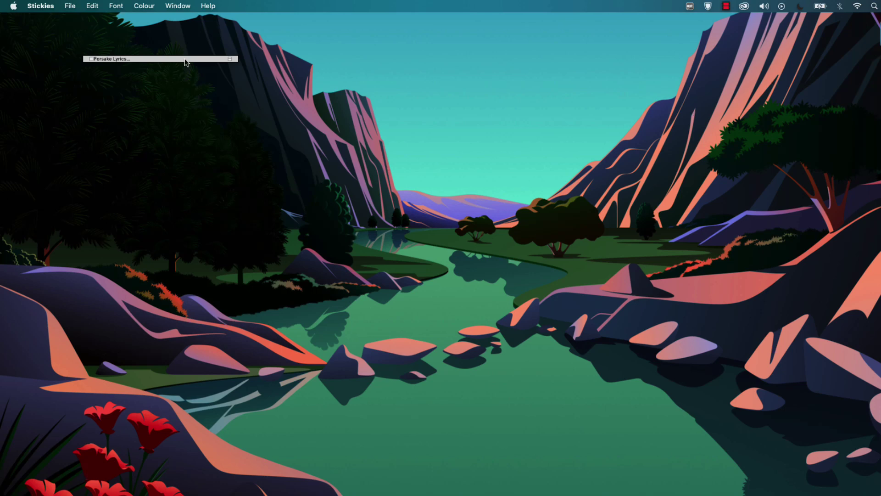
pyautogui.moveTo(156, 59); pyautogui.dragTo(171, 148)
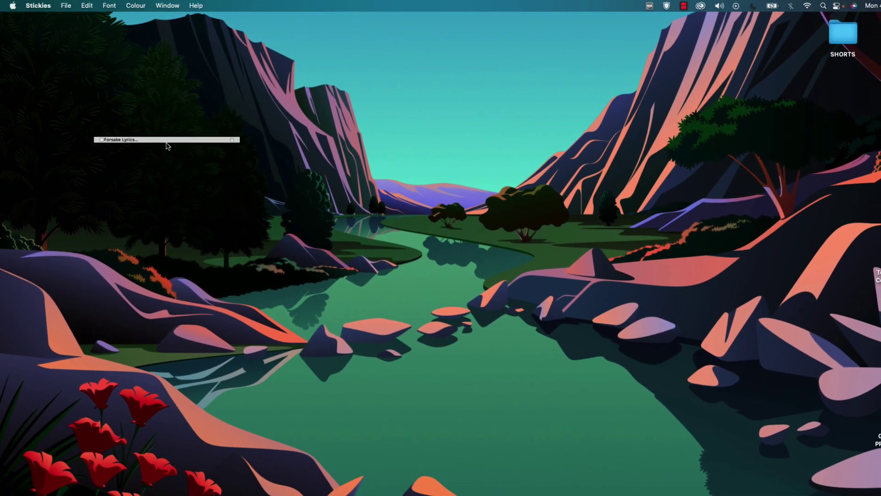
# - Hide Ableton Live, set the collapsed note to Float on Top, and move it higher up the desktop
pyautogui.click(567, 495)
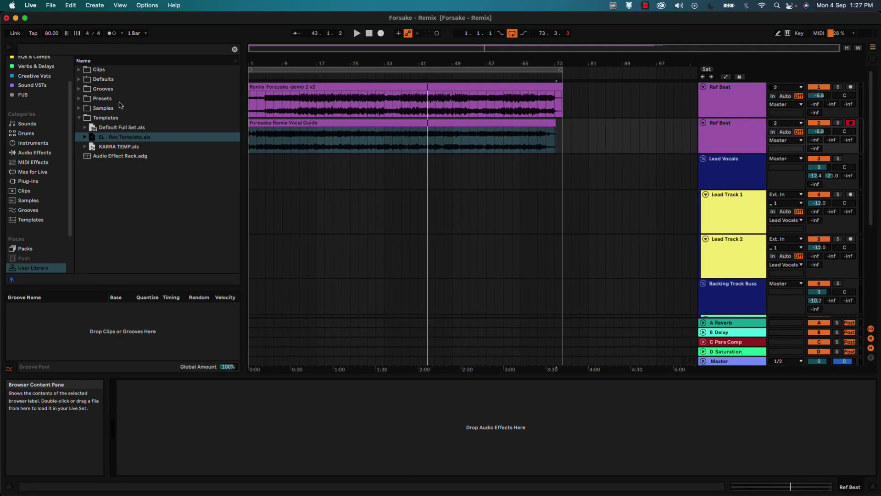
pyautogui.click(16, 18)
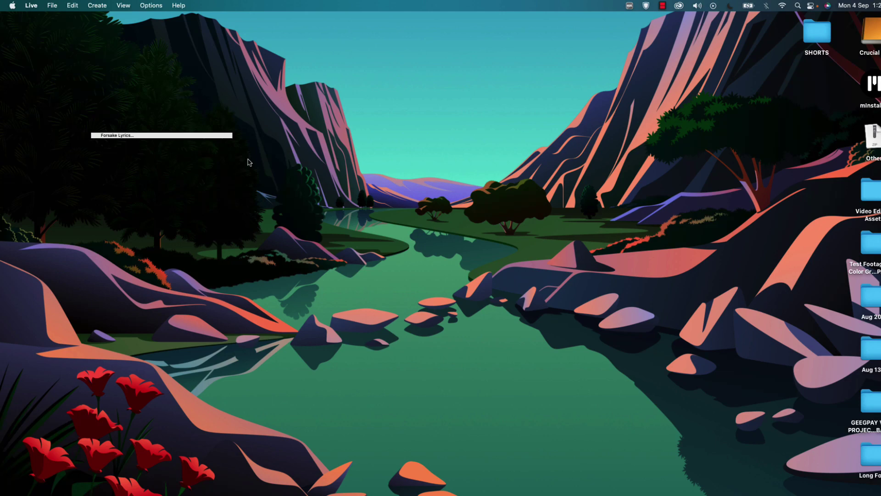
pyautogui.click(170, 137)
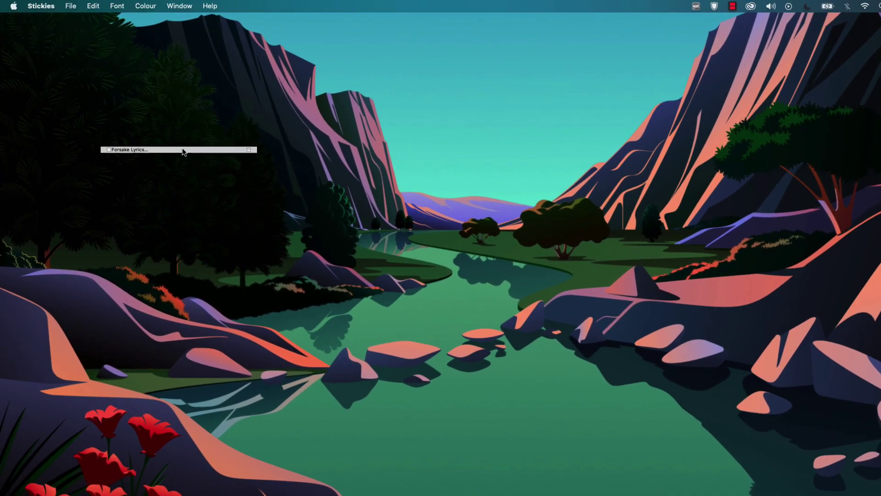
pyautogui.click(185, 6)
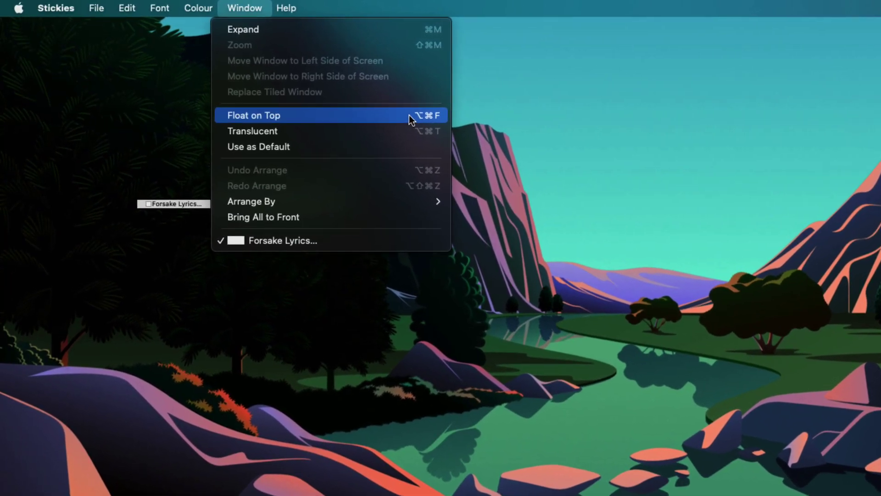
pyautogui.click(411, 116)
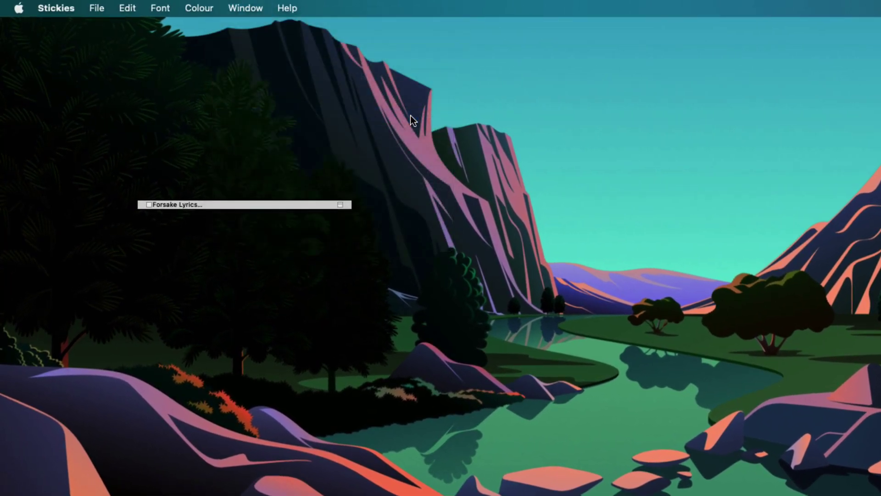
pyautogui.moveTo(264, 205); pyautogui.dragTo(232, 153)
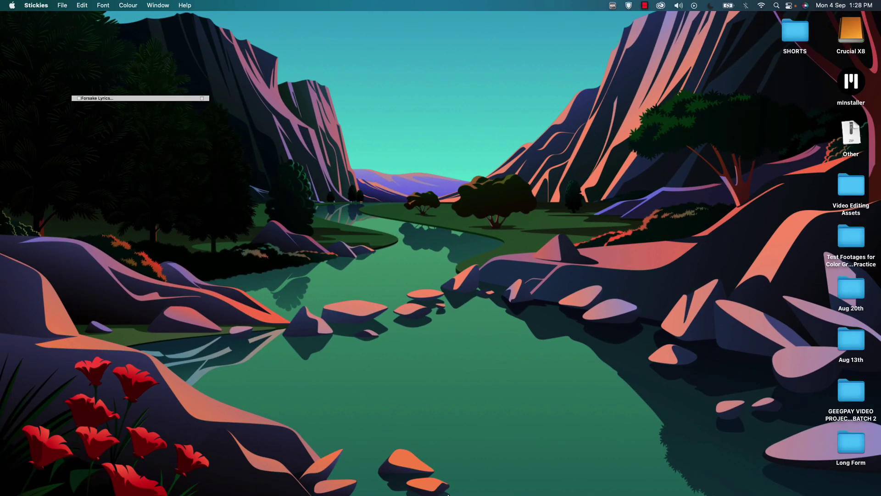
# - Bring the Forsake Remix Live set forward and place the note over Live's browser search bar
pyautogui.moveTo(447, 493)
pyautogui.click(527, 473)
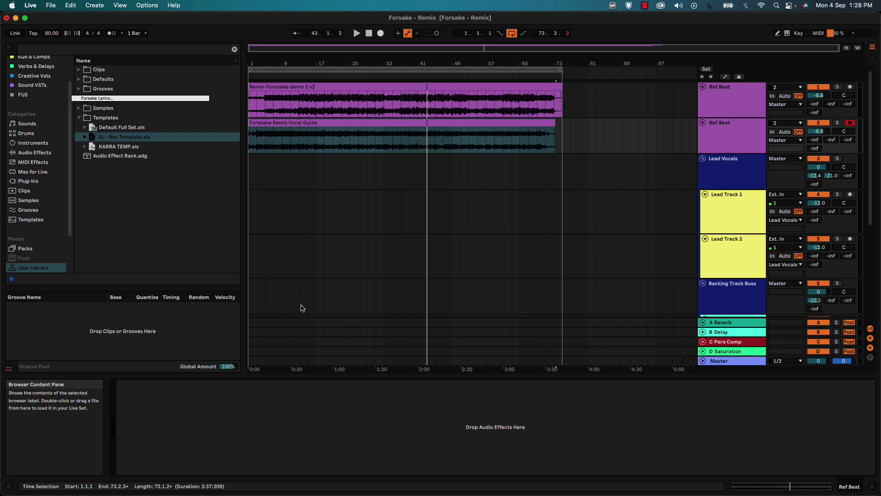
pyautogui.moveTo(118, 101); pyautogui.dragTo(133, 57)
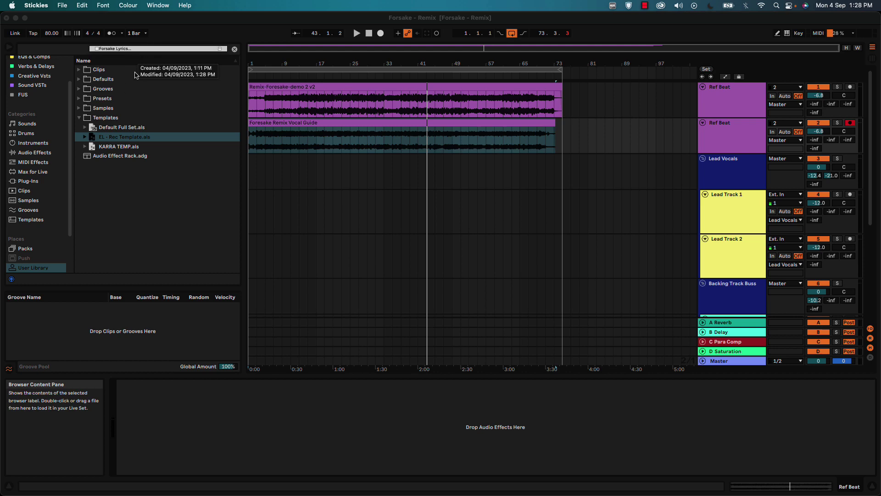
# - Change the note's colour to Yellow, then back to Grey
pyautogui.click(128, 5)
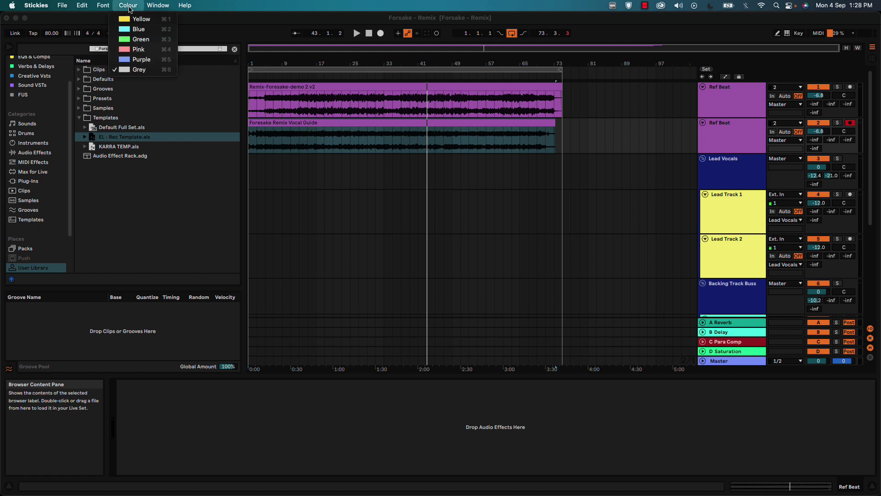
pyautogui.click(145, 21)
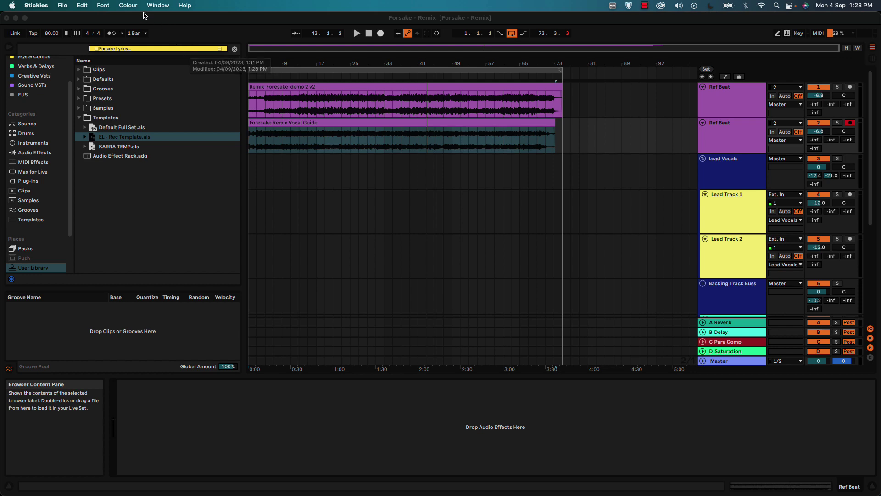
pyautogui.click(129, 6)
pyautogui.click(148, 70)
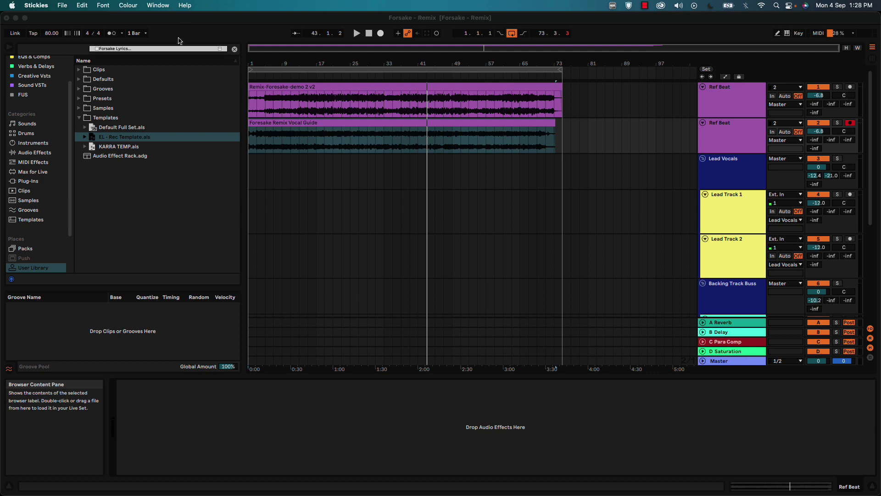
# - Test Live's browser search field by typing 'kvkgvg', then clear it
pyautogui.click(64, 50)
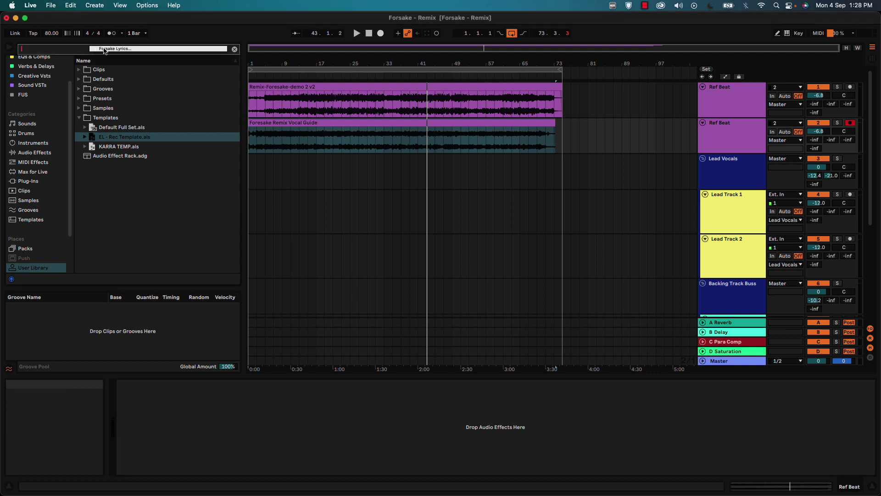
pyautogui.write('kvkgvgcvg')
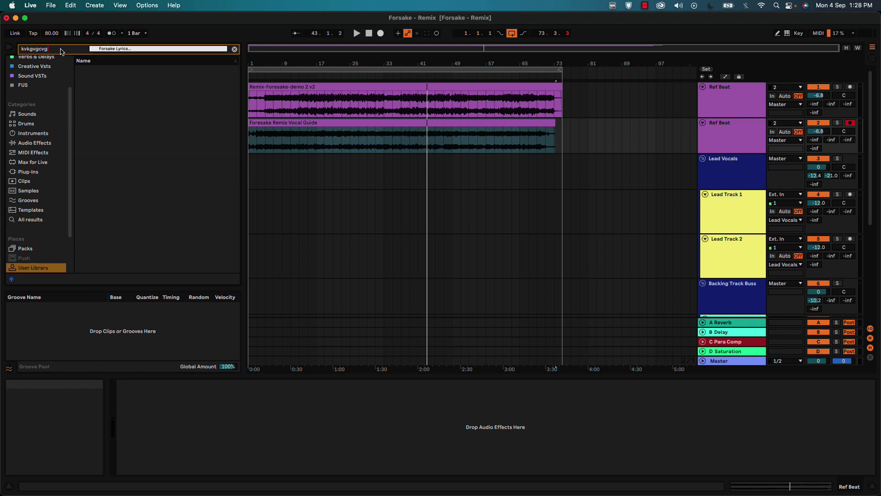
pyautogui.press('BackSpace')
pyautogui.press('BackSpace')
pyautogui.press('BackSpace')
pyautogui.press('BackSpace')
pyautogui.press('BackSpace')
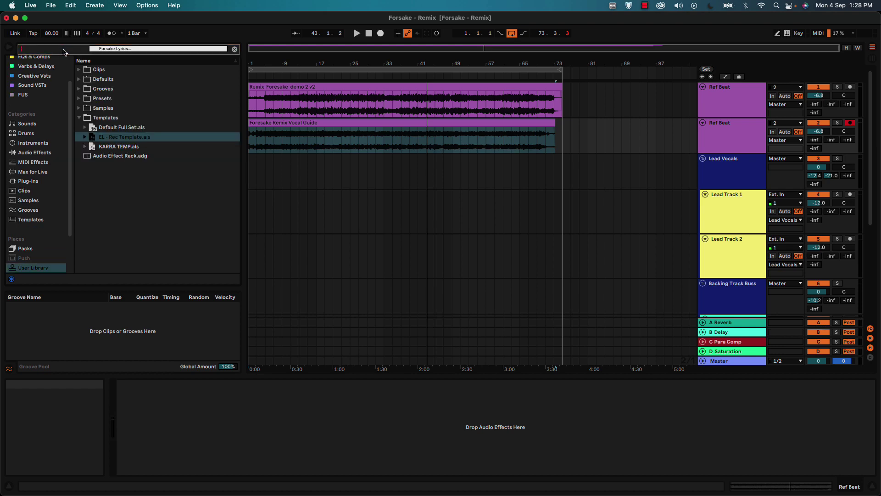
# - Expand the Forsake Lyrics note to show the full lyrics
pyautogui.doubleClick(127, 50)
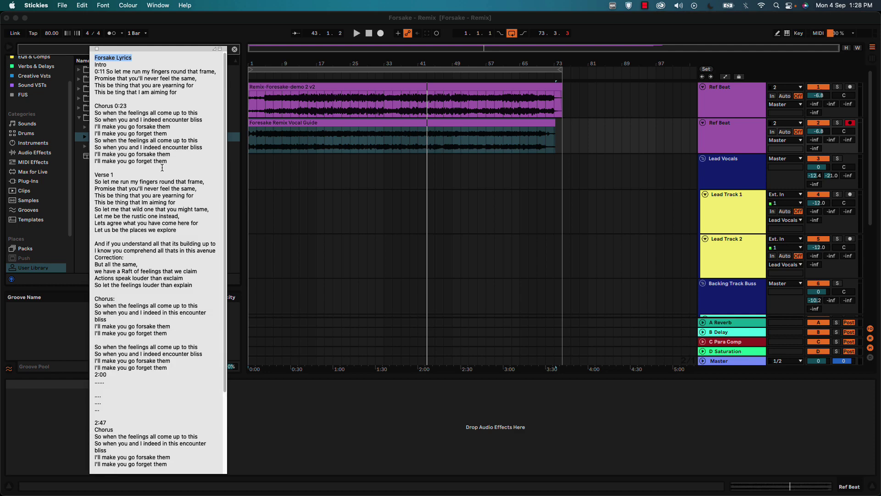
pyautogui.scroll(-5, 158, 174)
pyautogui.scroll(5, 164, 187)
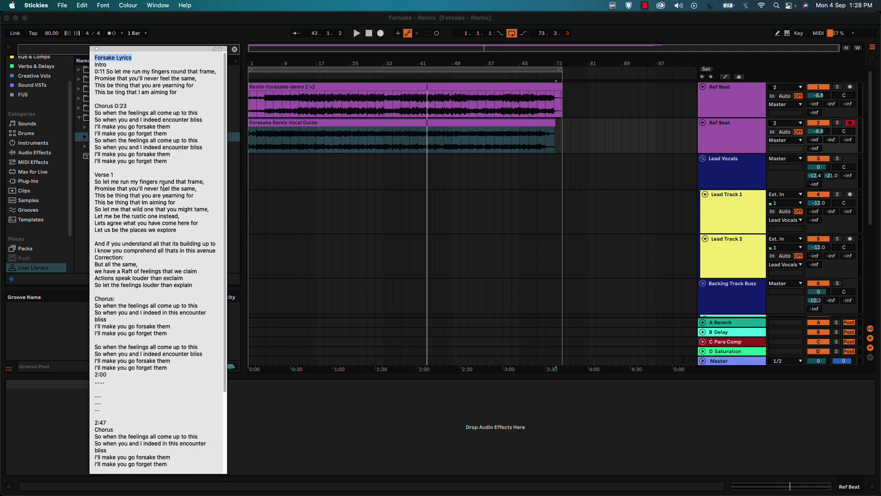
# - Select and arm Lead Track 1 in Live and set the insert mark at bar 17
pyautogui.click(326, 117)
pyautogui.click(324, 174)
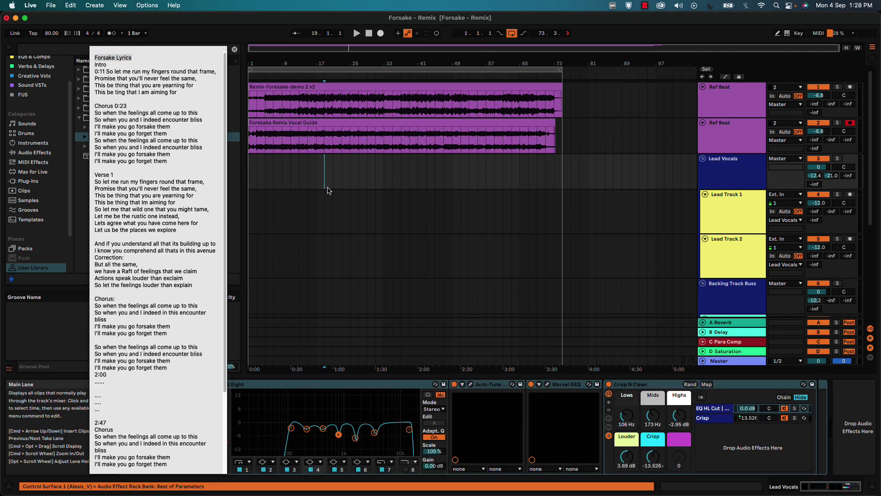
pyautogui.click(325, 205)
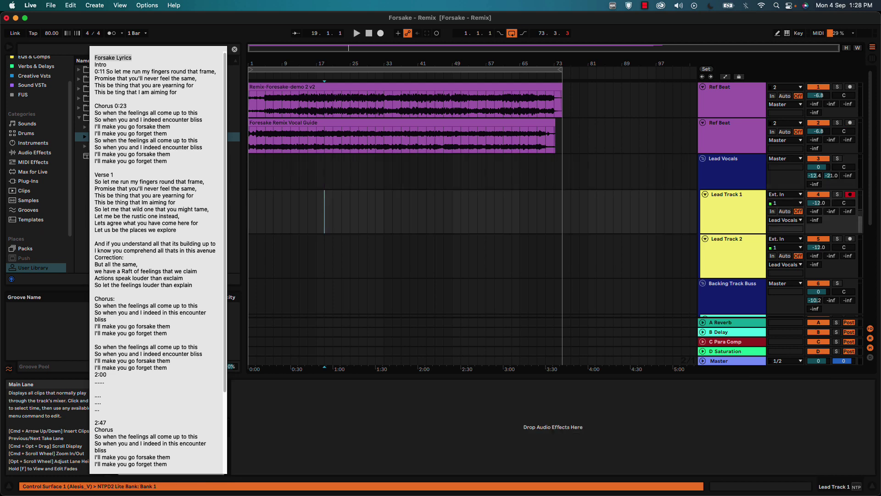
pyautogui.click(317, 213)
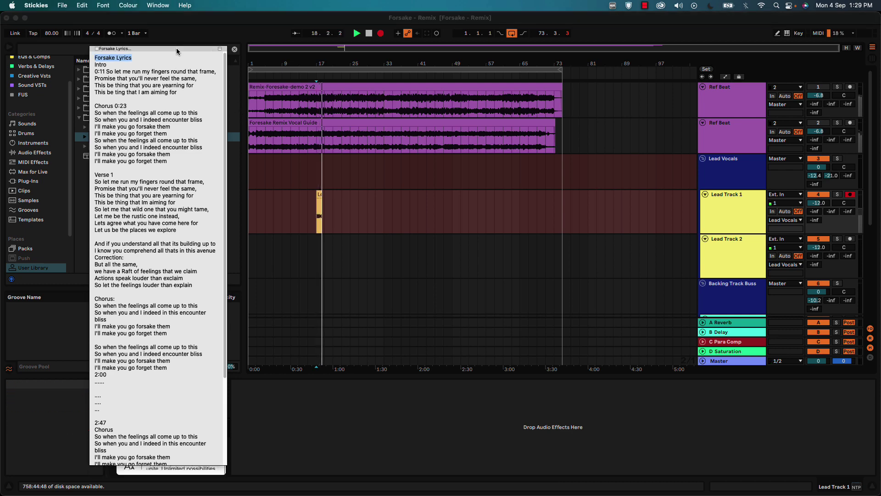
# - Bring the lyrics note to the front, scroll through the lyrics, and close it
pyautogui.click(176, 48)
pyautogui.scroll(-4, 163, 97)
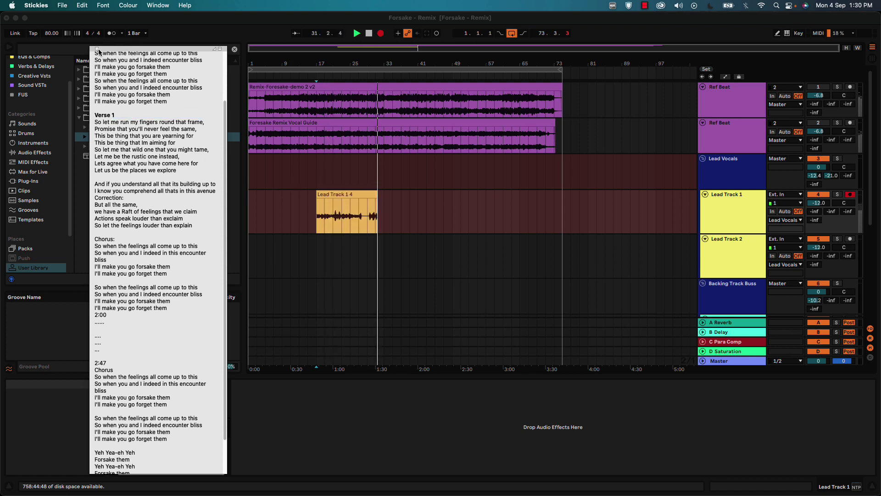
pyautogui.click(97, 50)
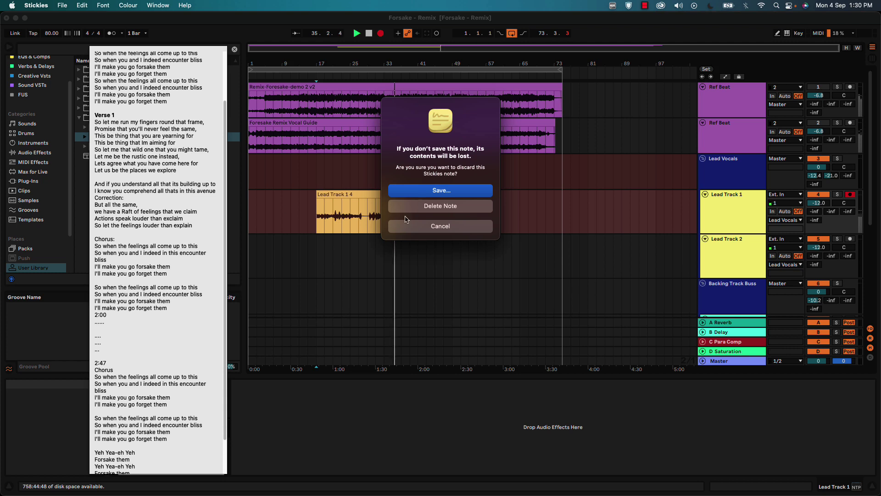
# - Cancel the discard prompt to keep the note, and collapse it to its title bar
pyautogui.click(436, 227)
pyautogui.doubleClick(136, 49)
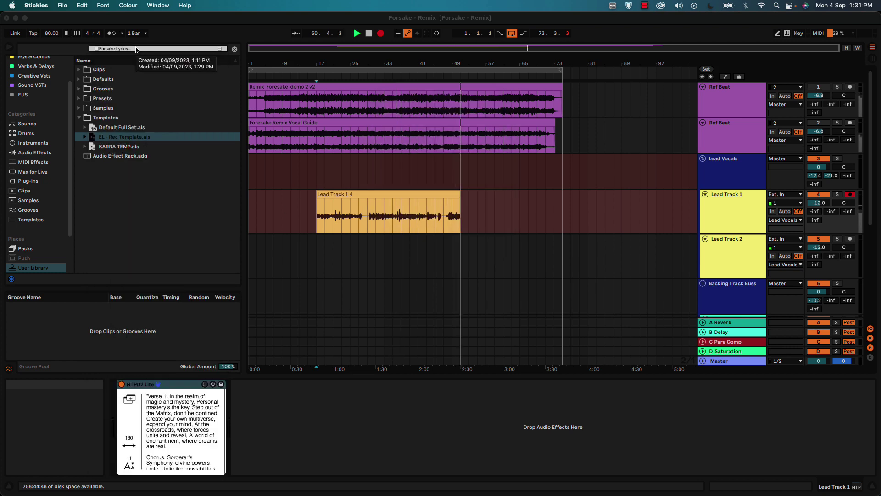